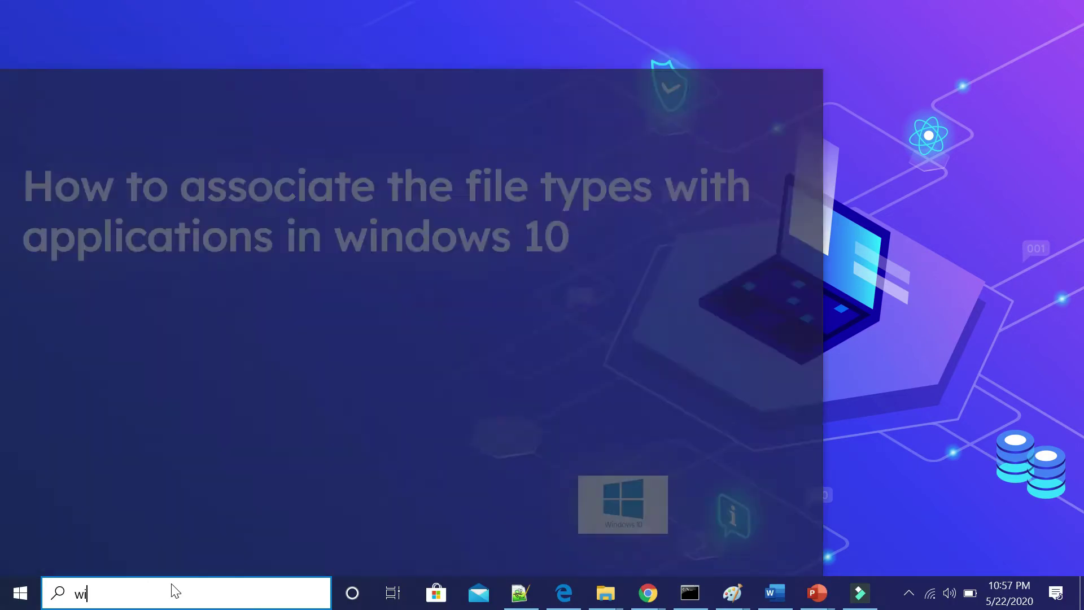
- Launch Windows Terminal and open its settings.json file in Notepad
{"action": "type", "text": "nd"}
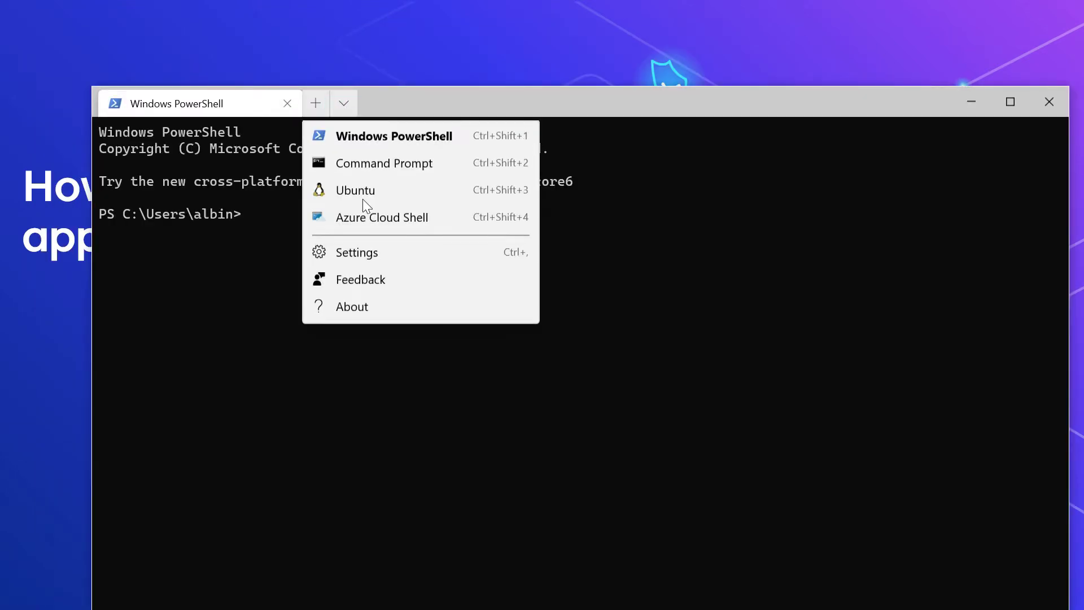
{"action": "left_click", "coordinate": [370, 254]}
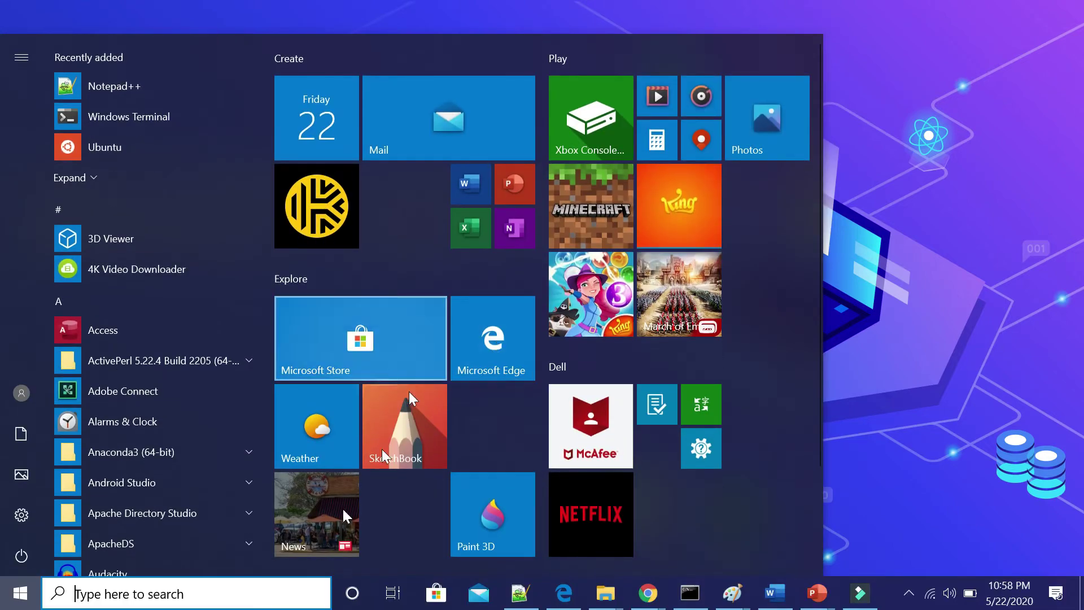
- Open Settings, go to Apps > Default apps, view the file-type defaults list, then return
{"action": "left_click", "coordinate": [202, 593]}
{"action": "type", "text": "seetin"}
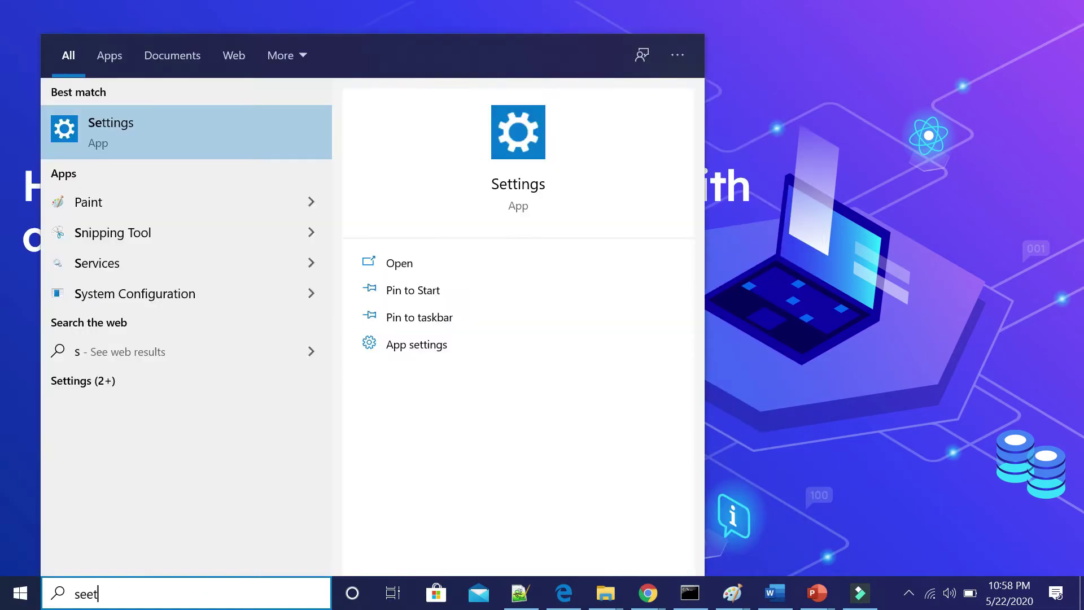
{"action": "left_click", "coordinate": [133, 132]}
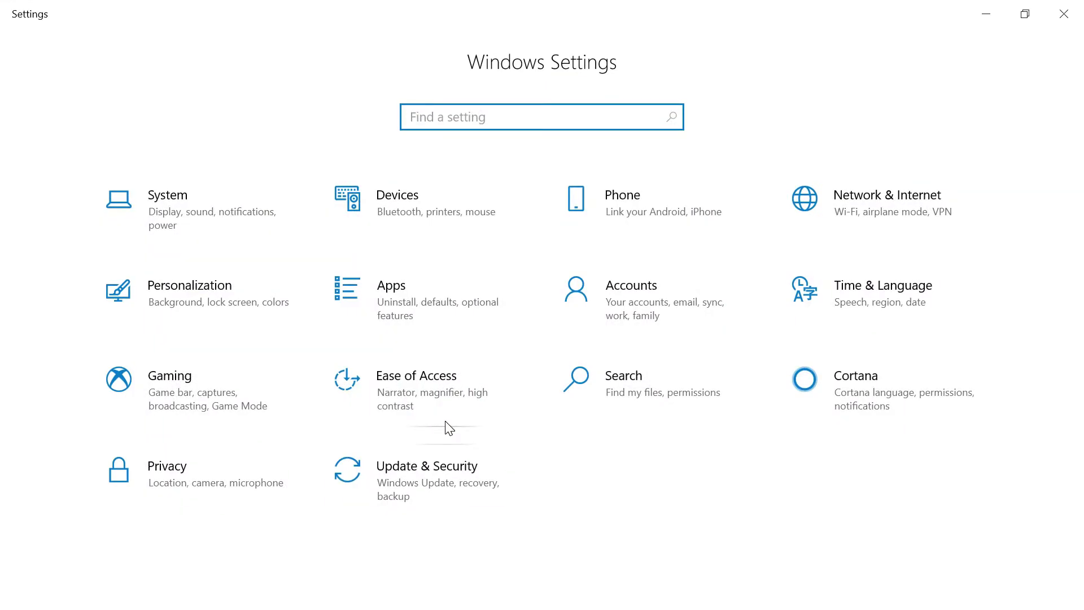
{"action": "left_click", "coordinate": [410, 299]}
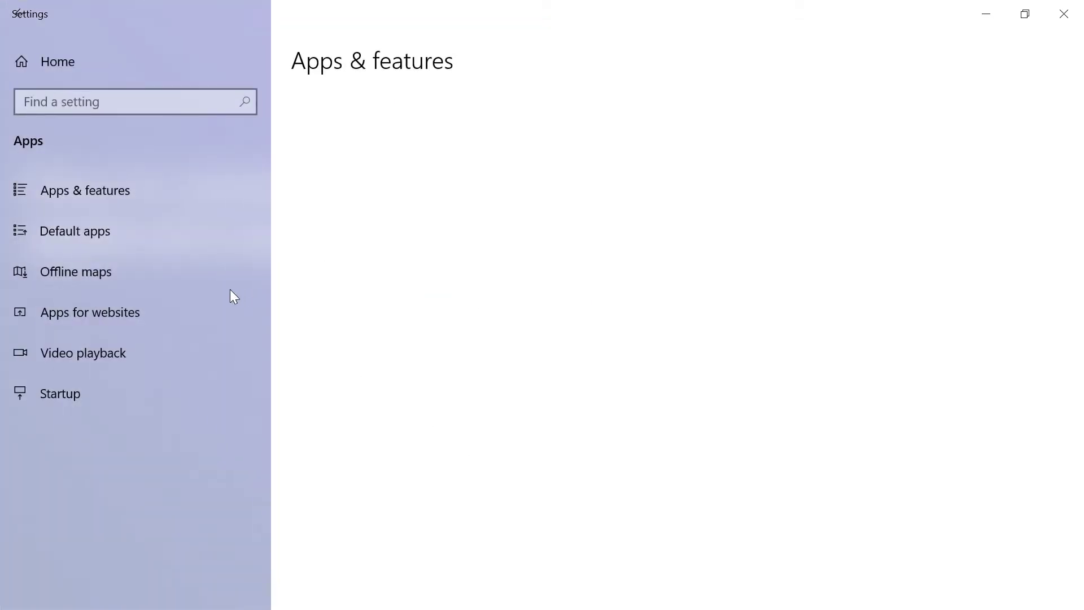
{"action": "left_click", "coordinate": [69, 232]}
{"action": "scroll", "coordinate": [723, 305], "scroll_direction": "down", "scroll_amount": 5}
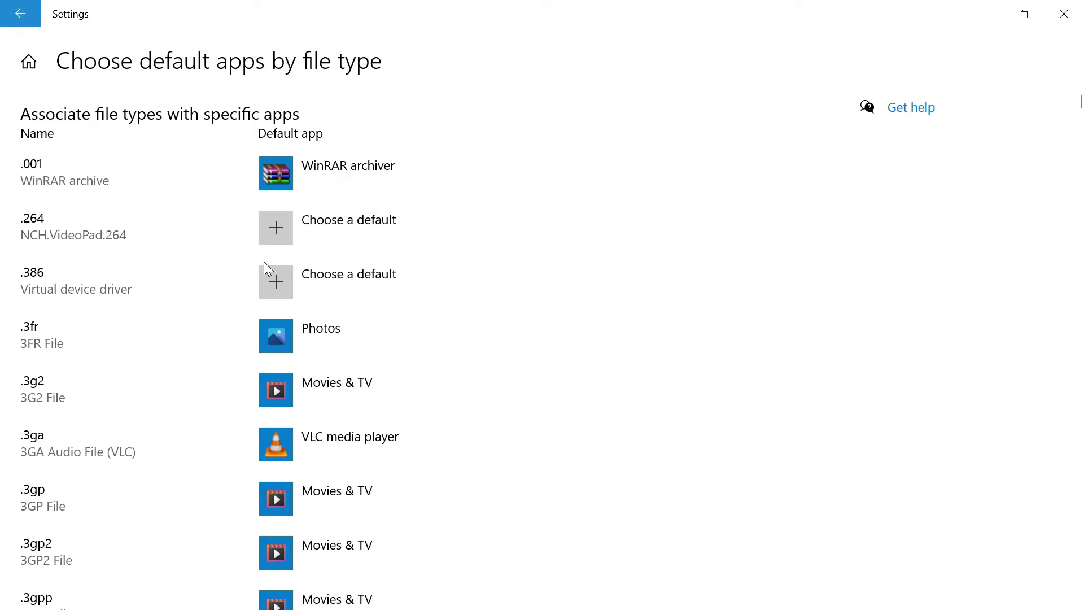
{"action": "key", "text": "alt+Left"}
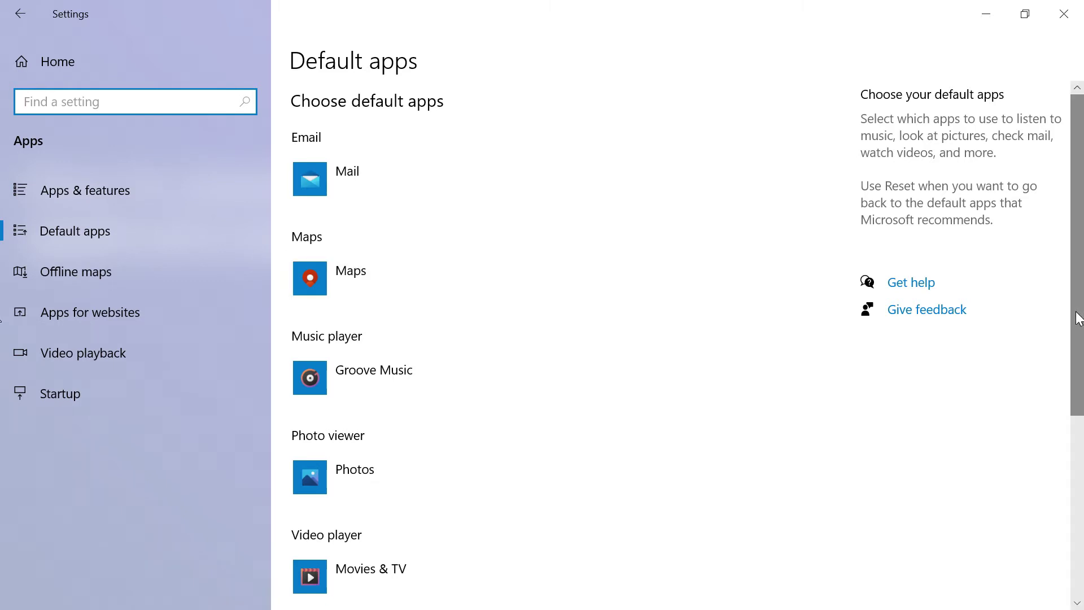
- Open the 'Choose default apps by protocol' list and scroll through its entries
{"action": "scroll", "coordinate": [1079, 319], "scroll_direction": "down", "scroll_amount": 5}
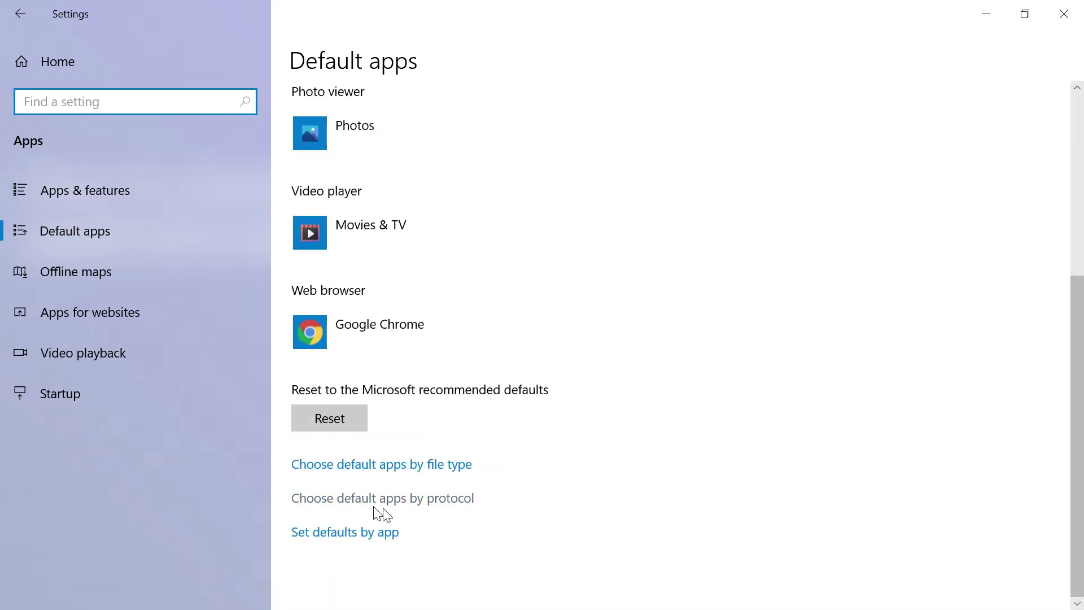
{"action": "left_click", "coordinate": [417, 500]}
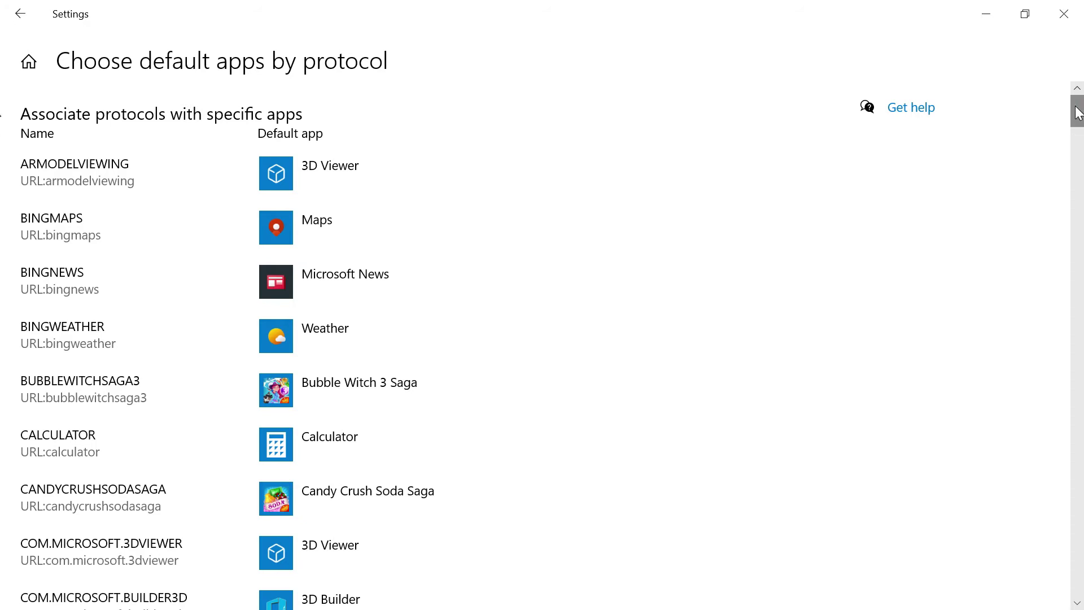
{"action": "scroll", "coordinate": [4, 232], "scroll_direction": "down", "scroll_amount": 10}
{"action": "scroll", "coordinate": [5, 236], "scroll_direction": "down", "scroll_amount": 20}
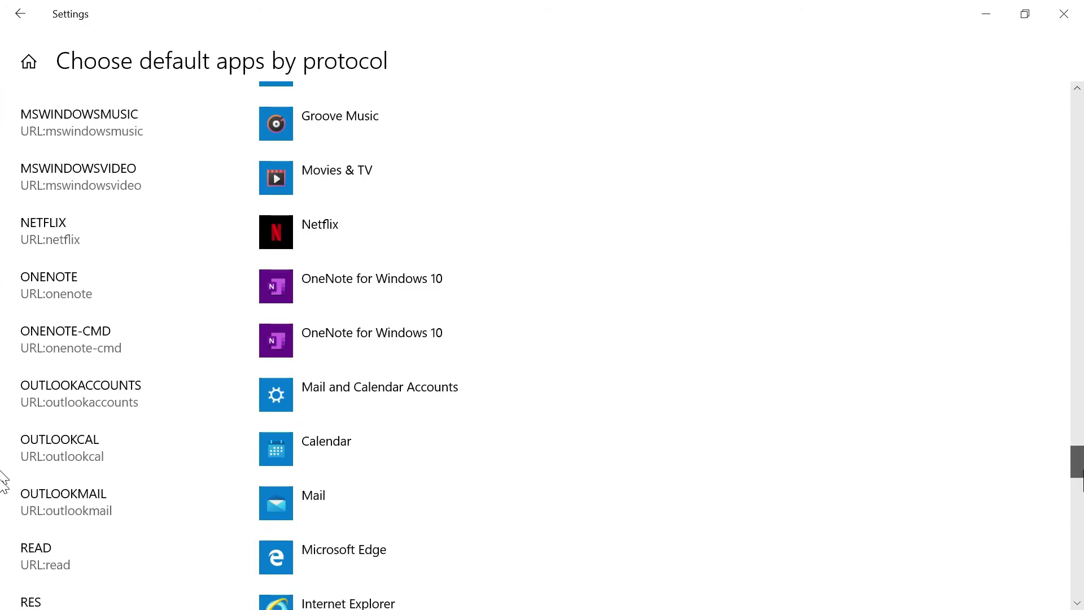
{"action": "scroll", "coordinate": [5, 477], "scroll_direction": "down", "scroll_amount": 8}
{"action": "scroll", "coordinate": [3, 491], "scroll_direction": "down", "scroll_amount": 15}
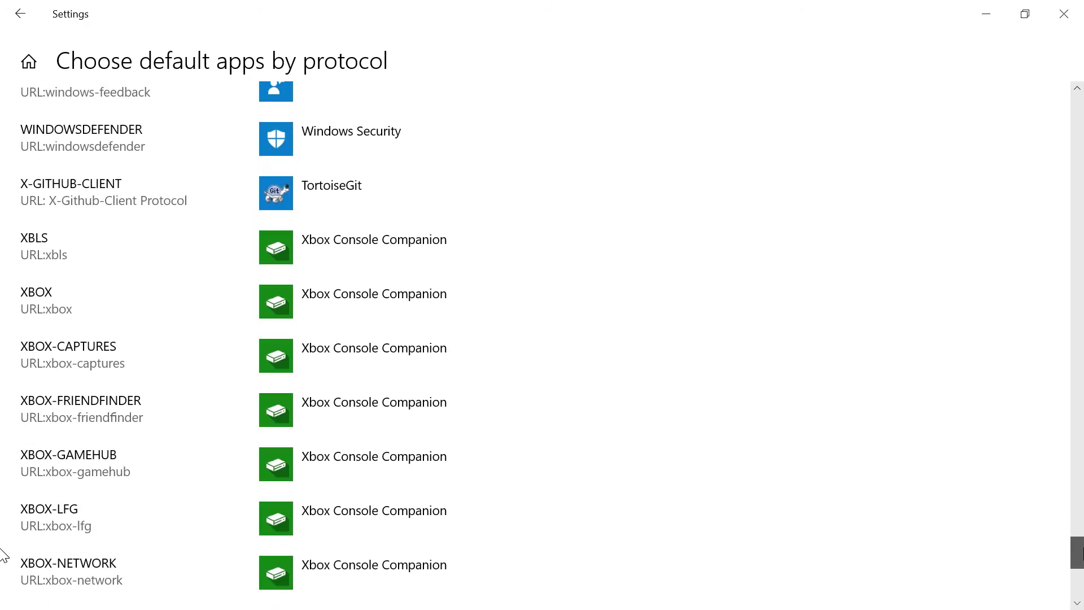
{"action": "scroll", "coordinate": [2, 556], "scroll_direction": "down", "scroll_amount": 8}
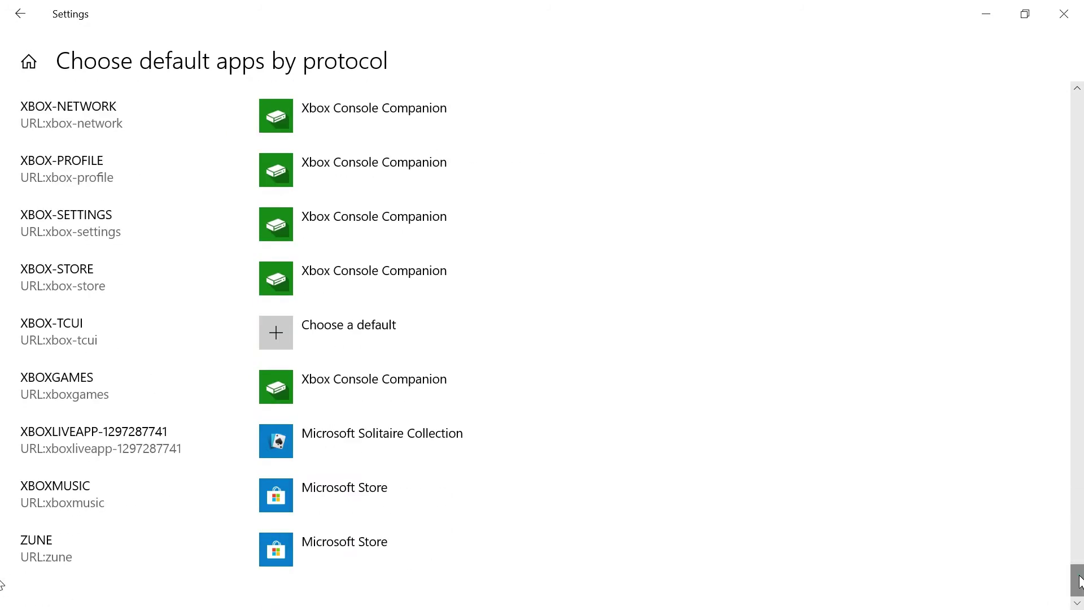
{"action": "scroll", "coordinate": [3, 584], "scroll_direction": "up", "scroll_amount": 20}
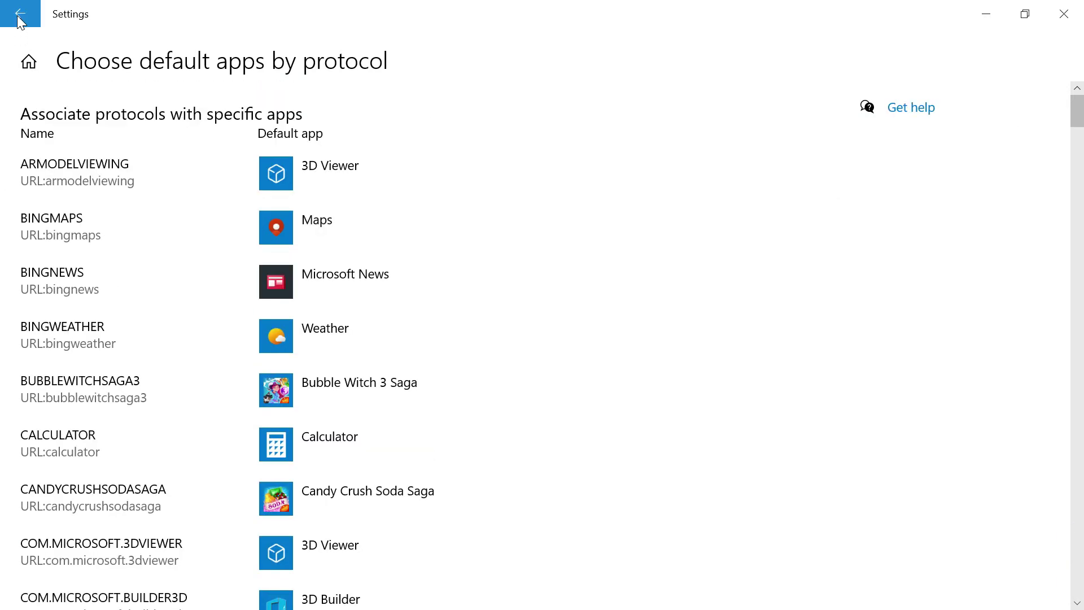
- Return to Default apps and open the 'Set defaults by app' list
{"action": "key", "text": "alt+Left"}
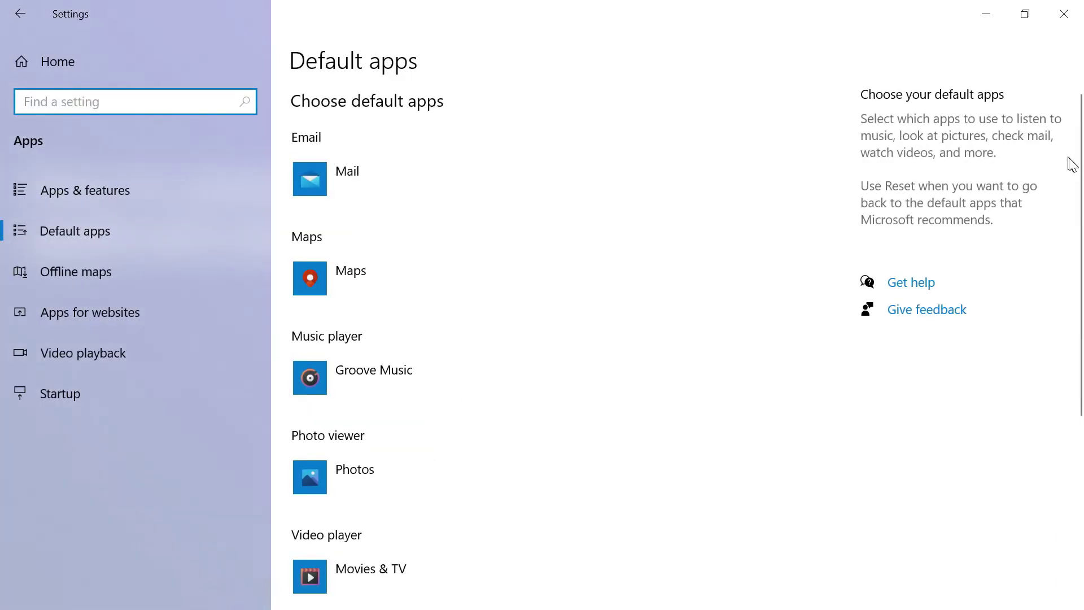
{"action": "scroll", "coordinate": [2, 431], "scroll_direction": "down", "scroll_amount": 5}
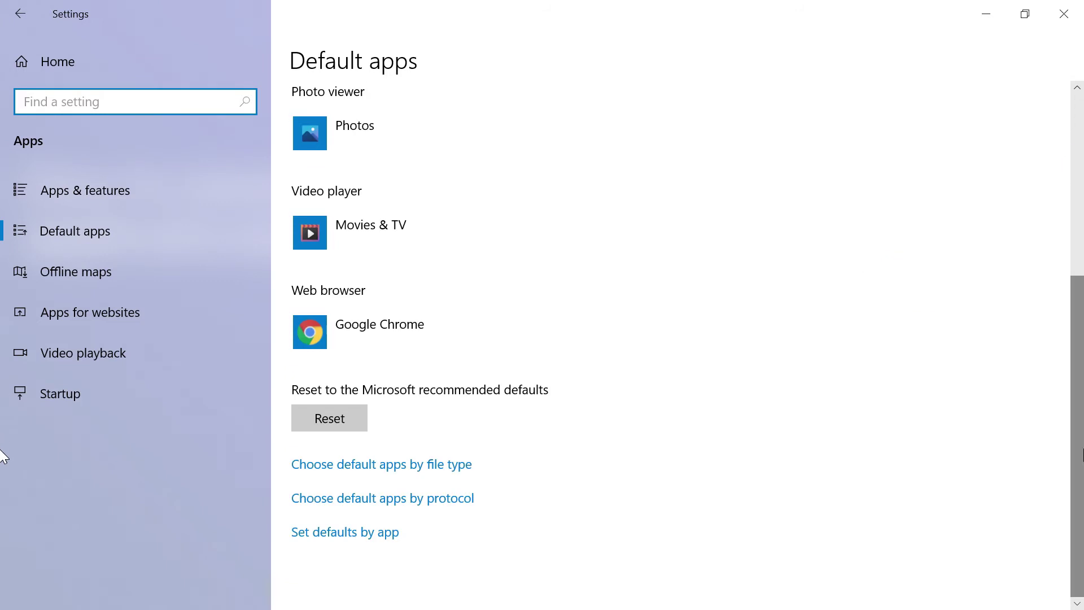
{"action": "left_click", "coordinate": [365, 534]}
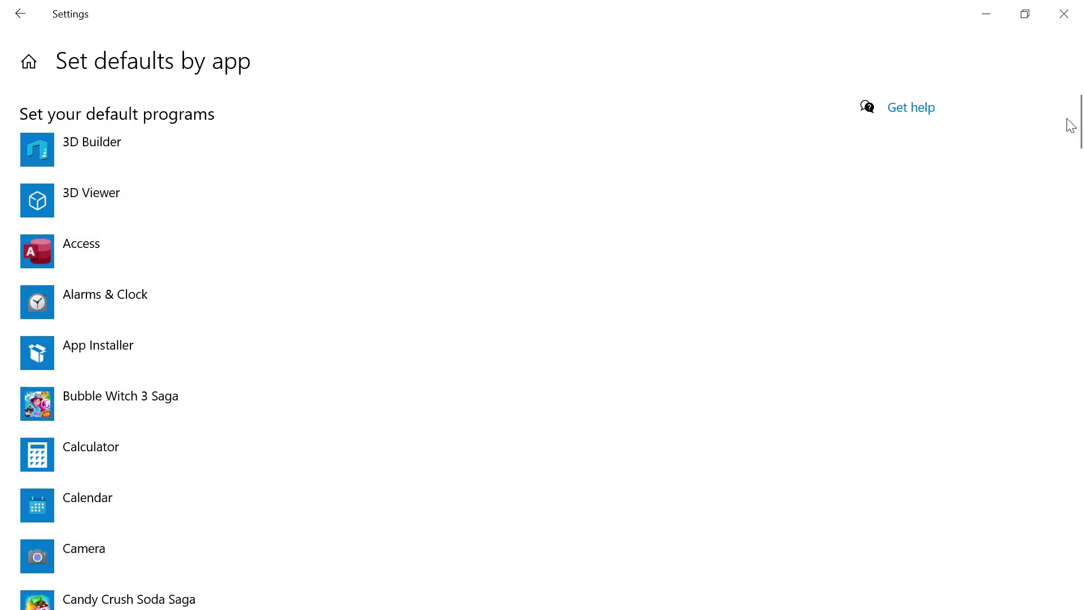
- View the default associations for 3D Builder and go back to the app list
{"action": "left_click", "coordinate": [91, 148]}
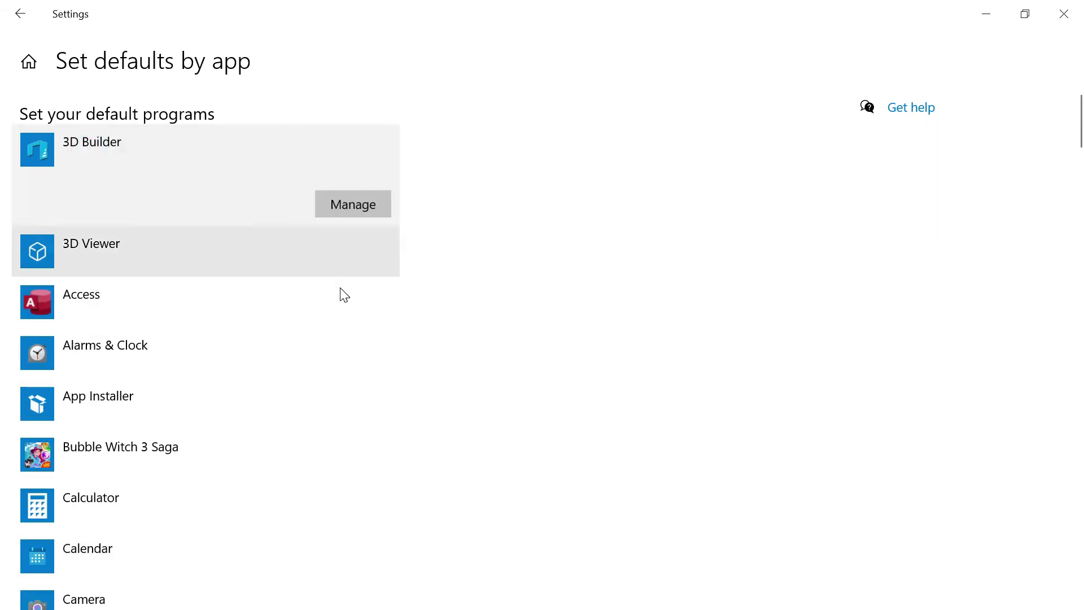
{"action": "left_click", "coordinate": [368, 204]}
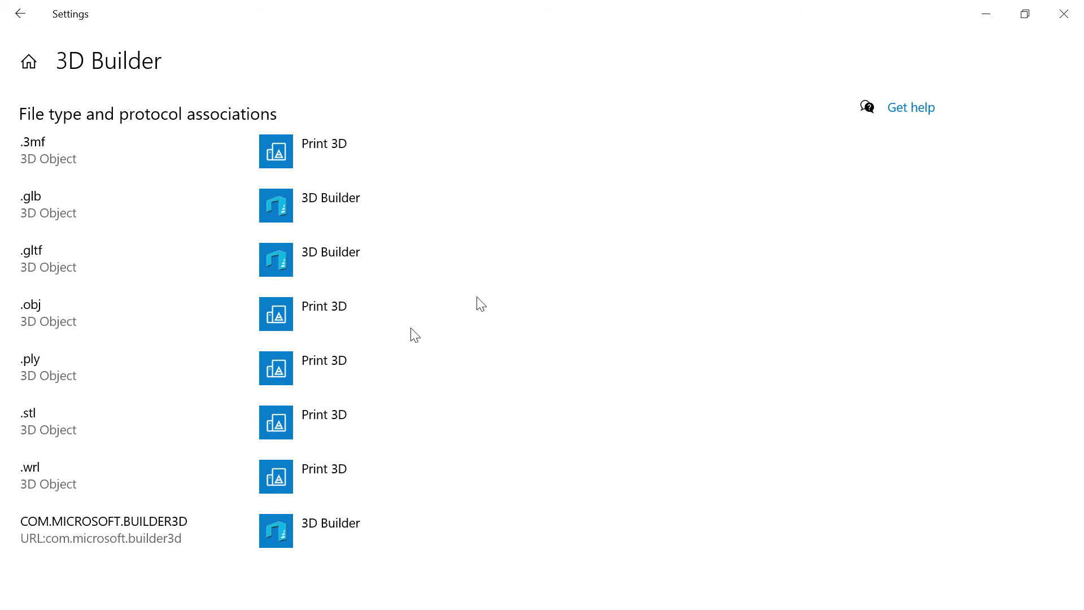
{"action": "left_click", "coordinate": [19, 17]}
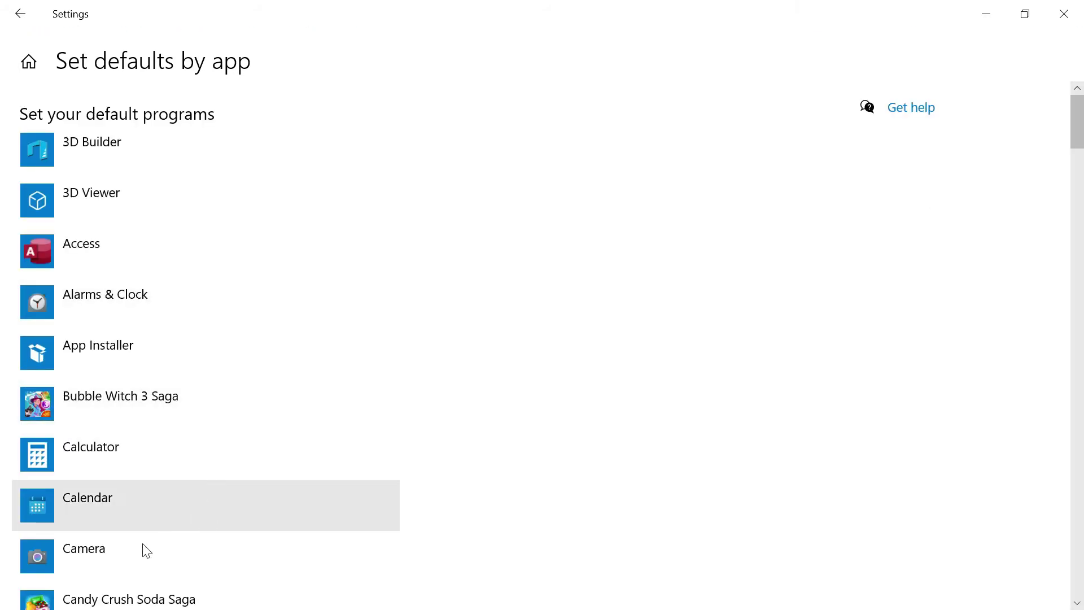
- View the file type and protocol associations for Access, then leave that page
{"action": "left_click", "coordinate": [81, 243]}
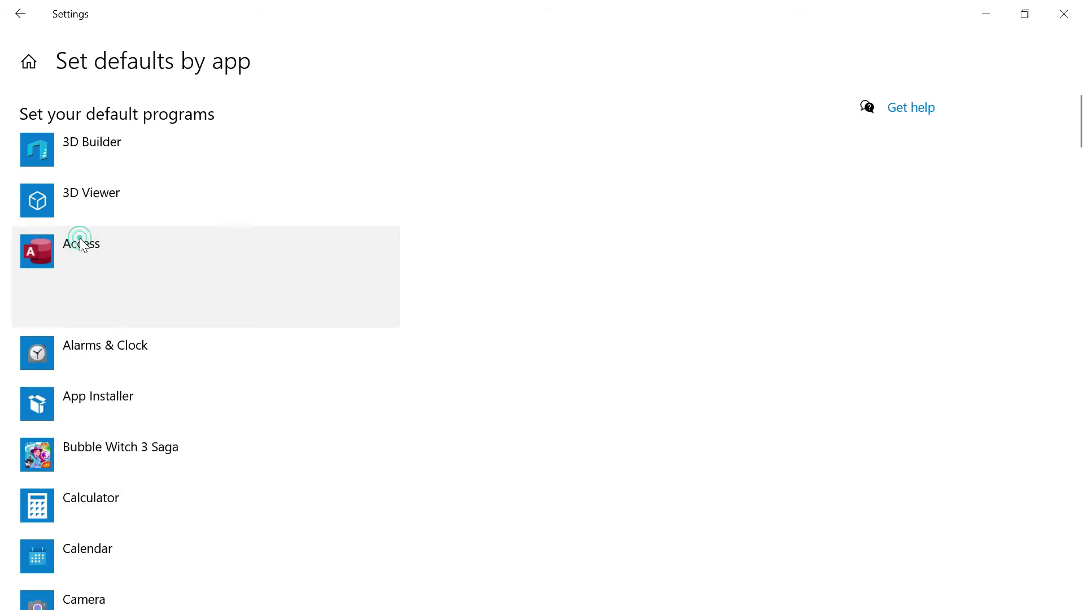
{"action": "left_click", "coordinate": [344, 305]}
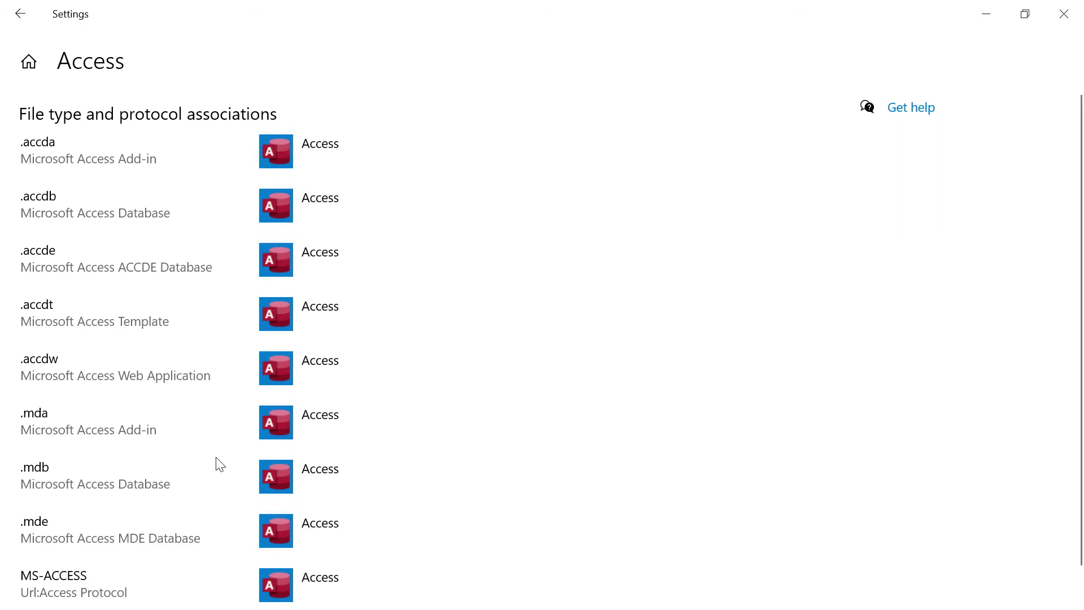
{"action": "left_click", "coordinate": [29, 21]}
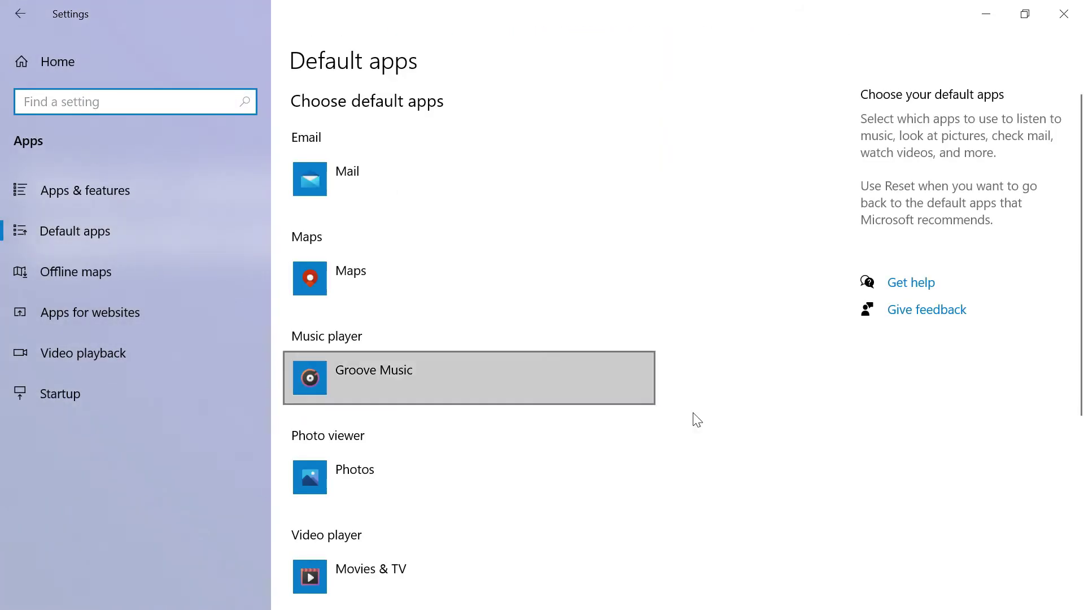
- Scroll the file-type list to .json, open its Notepad default, and search the Microsoft Store
{"action": "scroll", "coordinate": [1079, 212], "scroll_direction": "down", "scroll_amount": 5}
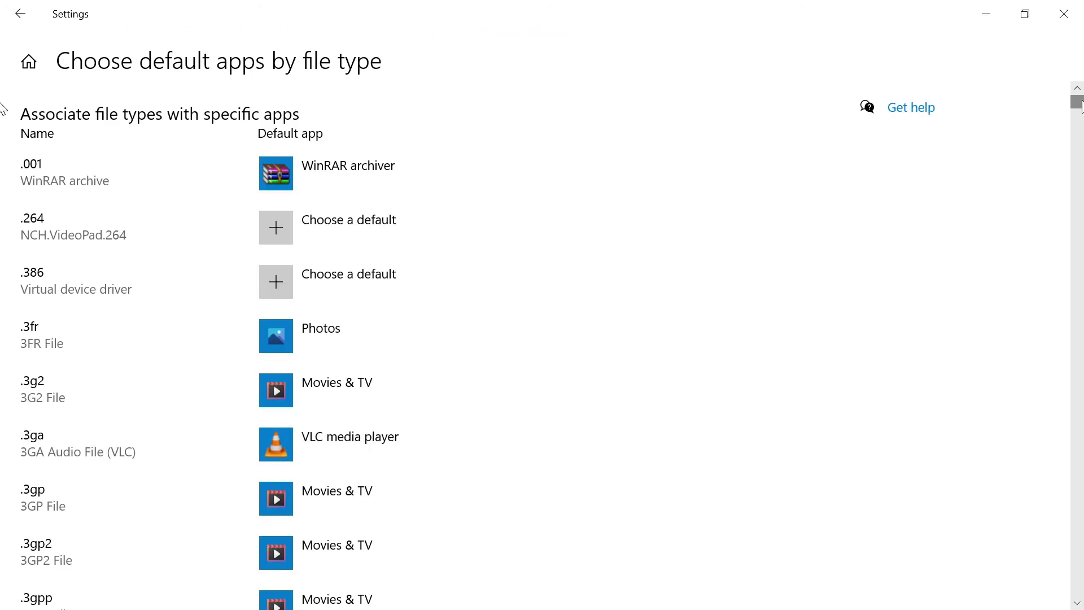
{"action": "left_click_drag", "start_coordinate": [1076, 100], "coordinate": [5, 246]}
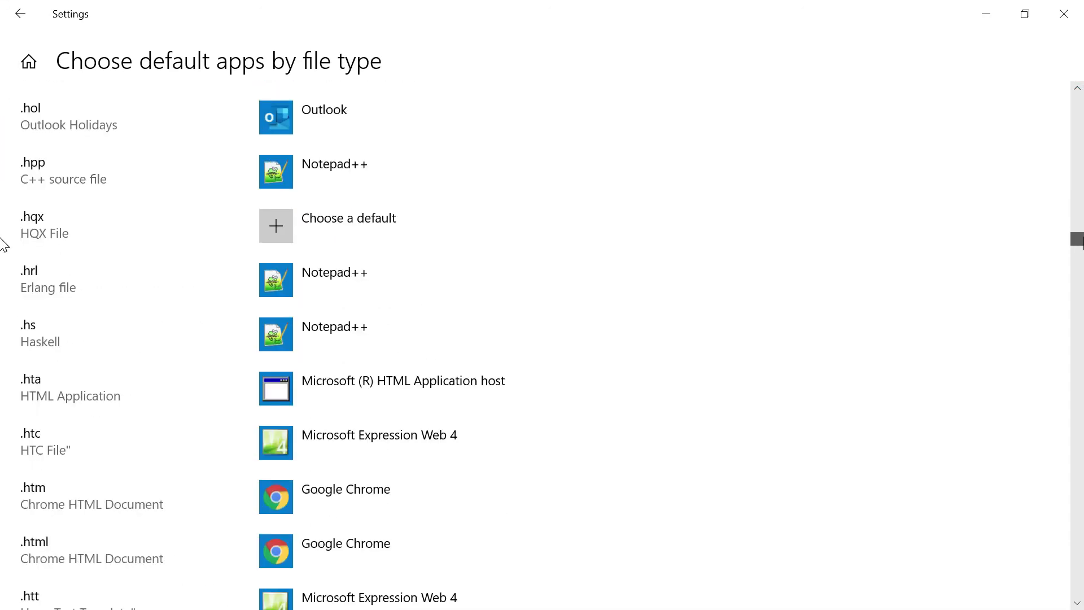
{"action": "left_click_drag", "start_coordinate": [5, 246], "coordinate": [4, 291]}
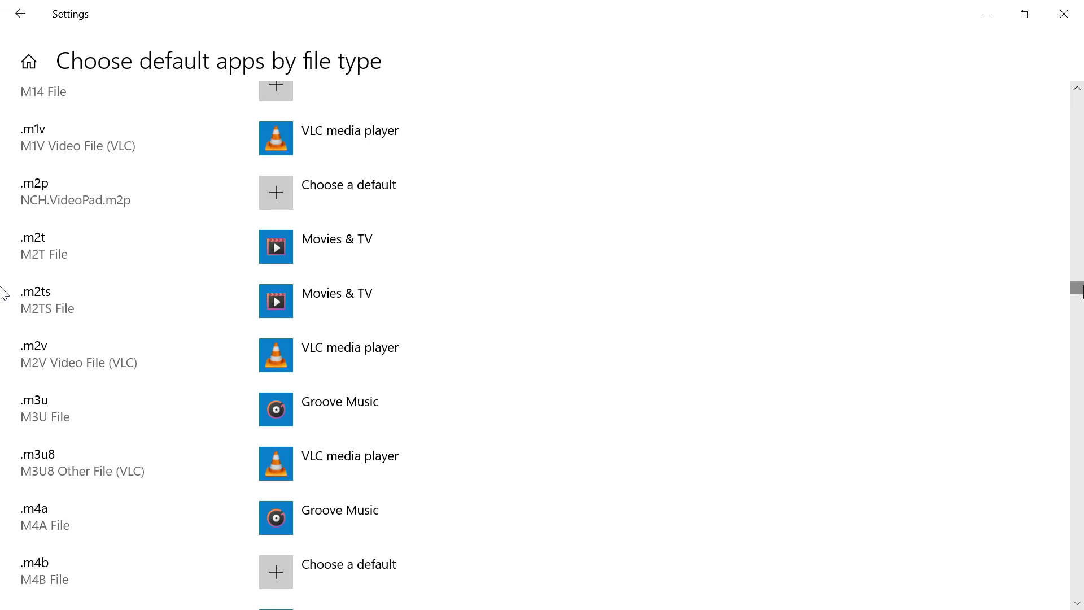
{"action": "left_click", "coordinate": [1077, 89]}
{"action": "left_click_drag", "start_coordinate": [1077, 89], "coordinate": [1077, 93]}
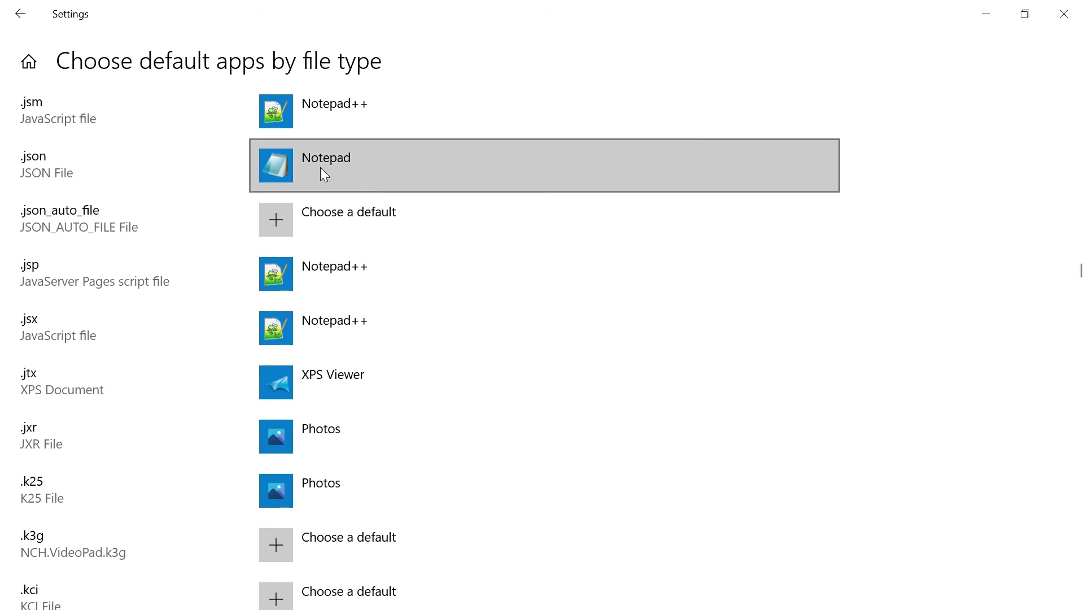
{"action": "left_click", "coordinate": [369, 172]}
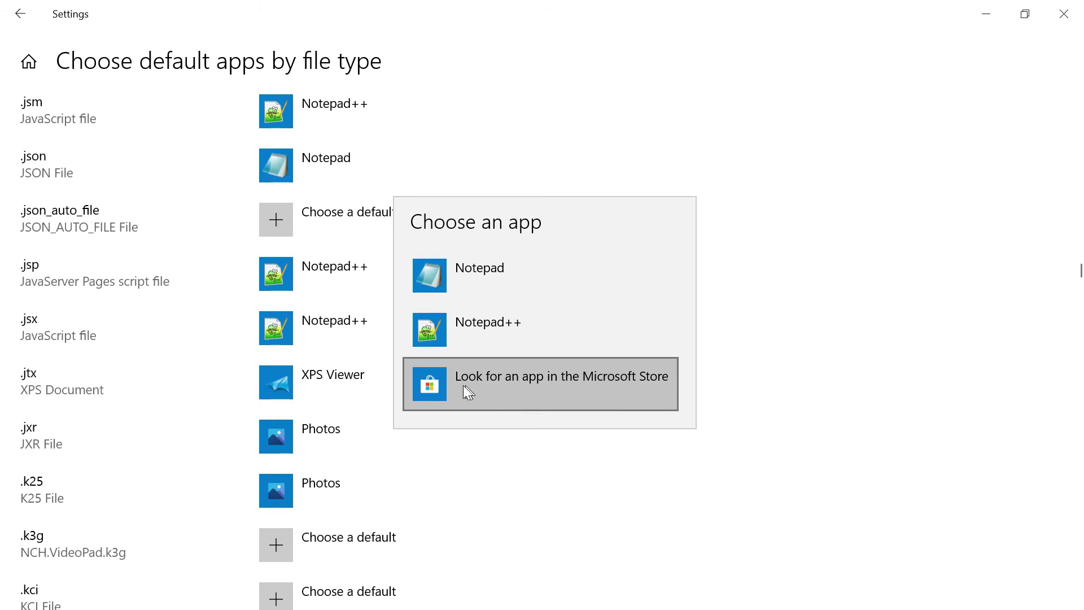
{"action": "left_click", "coordinate": [540, 391]}
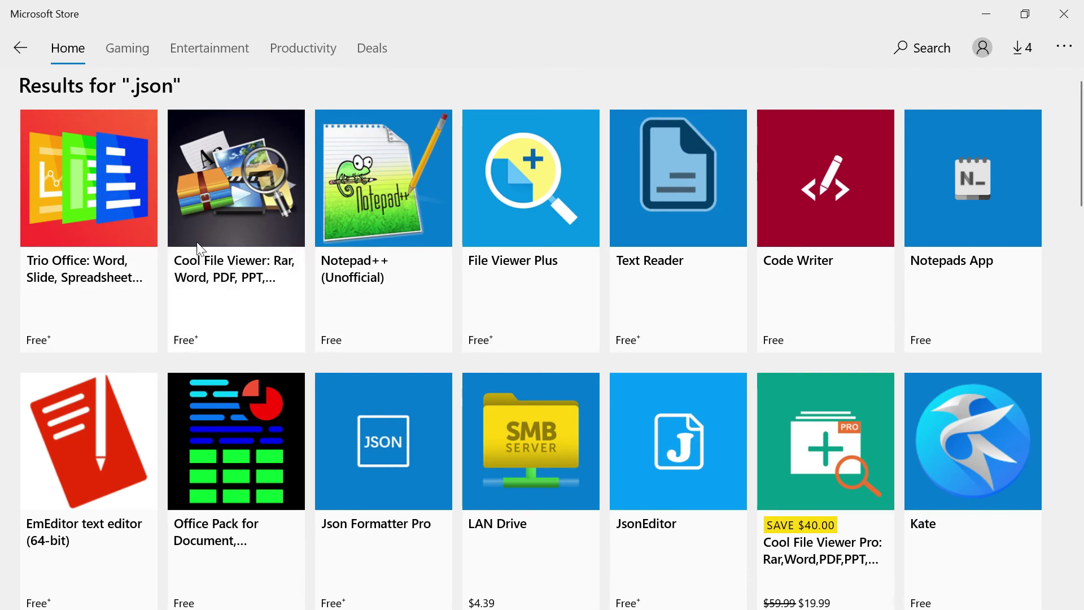
- Confirm the Notepad++ (Unofficial) Store page shows it installed, then close Microsoft Store
{"action": "left_click", "coordinate": [384, 172]}
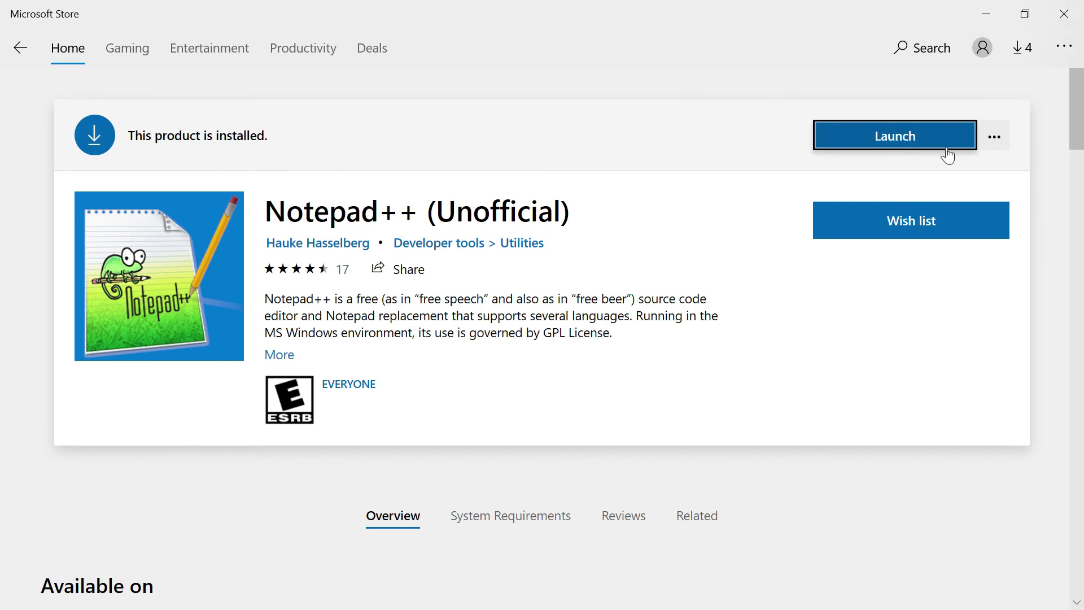
{"action": "left_click", "coordinate": [20, 50]}
{"action": "left_click", "coordinate": [21, 49]}
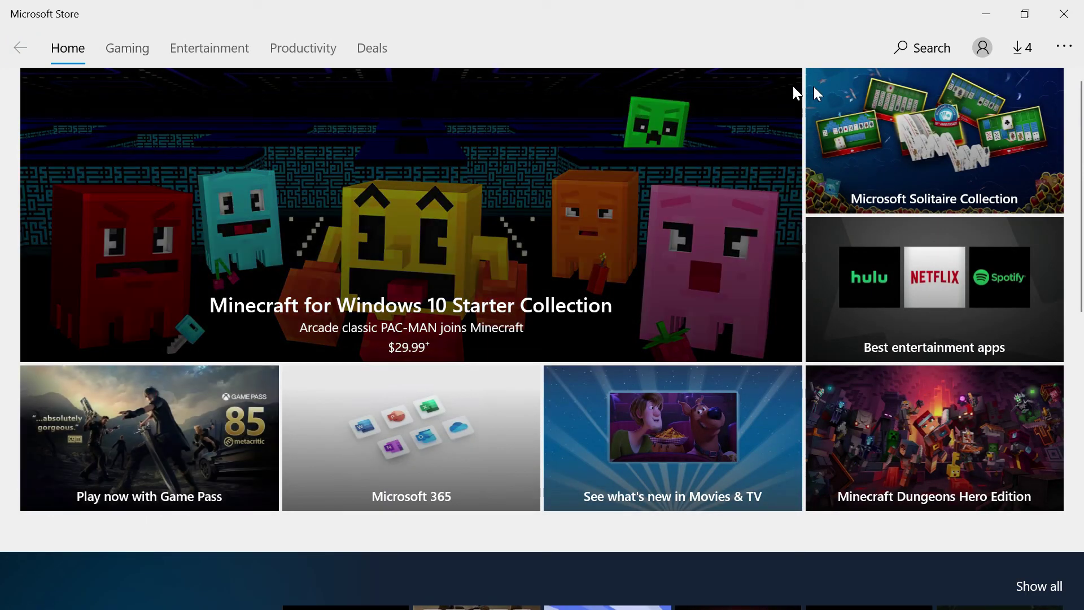
{"action": "left_click", "coordinate": [1064, 13]}
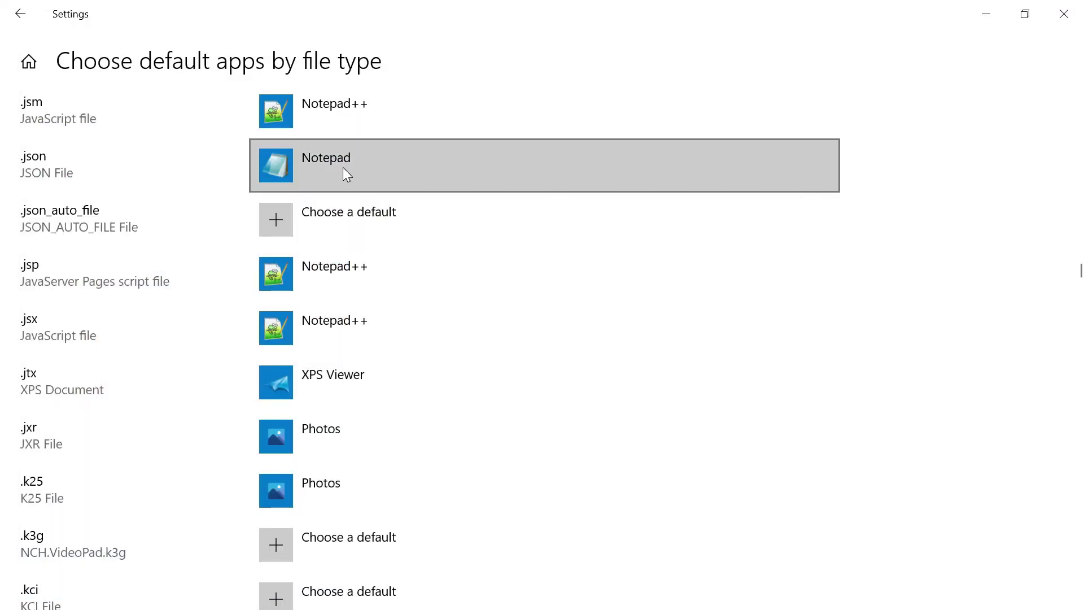
- Change the .json default app from Notepad to Notepad++
{"action": "left_click", "coordinate": [343, 167]}
{"action": "left_click", "coordinate": [489, 320]}
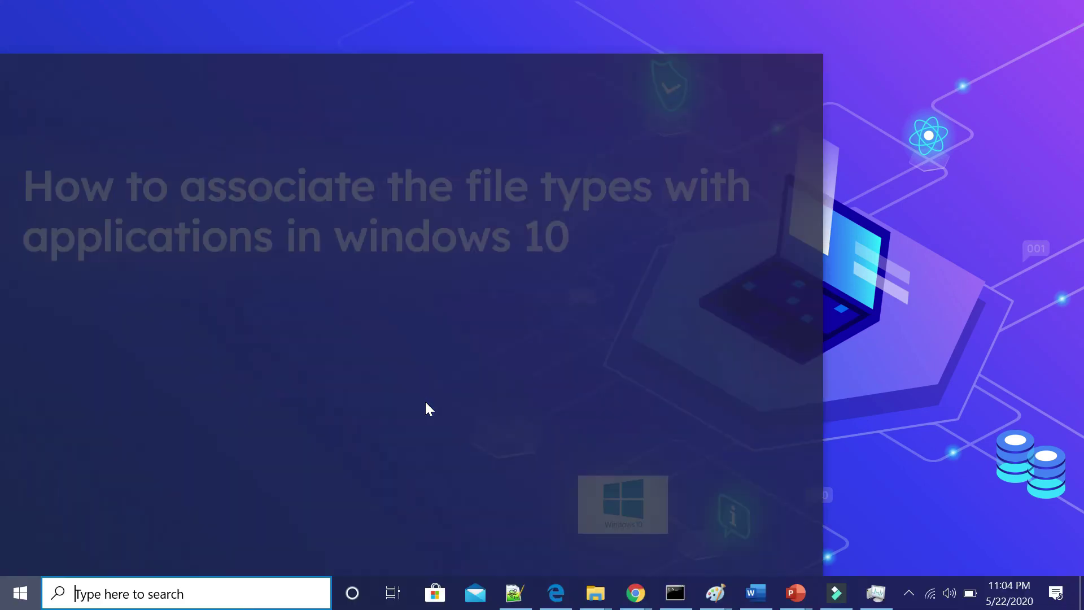
{"action": "type", "text": "windo"}
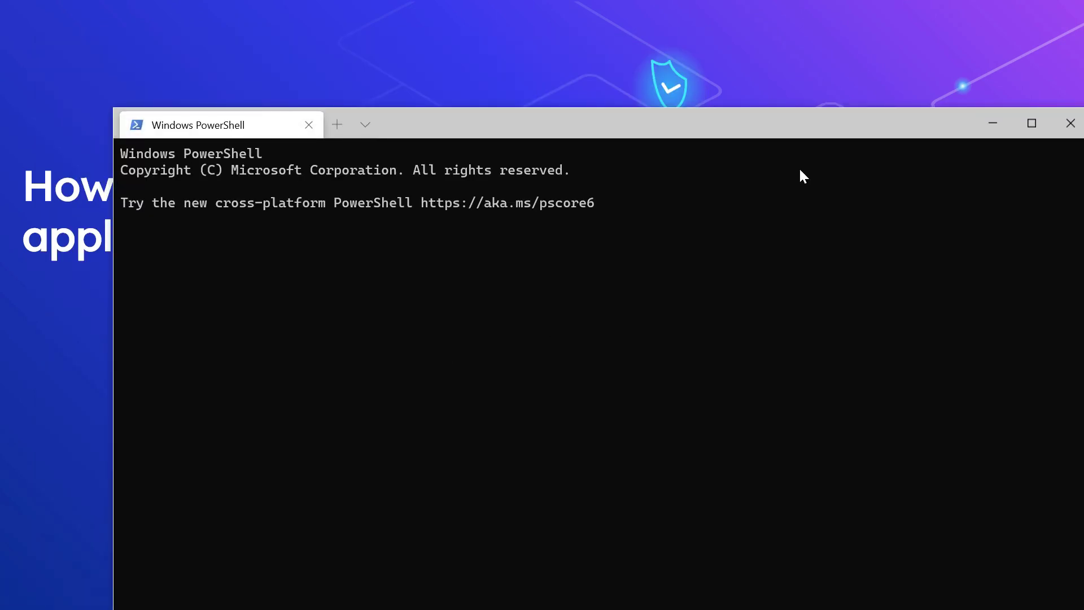
- Maximize Windows Terminal and open its Settings from the new-tab dropdown
{"action": "left_click", "coordinate": [1025, 126]}
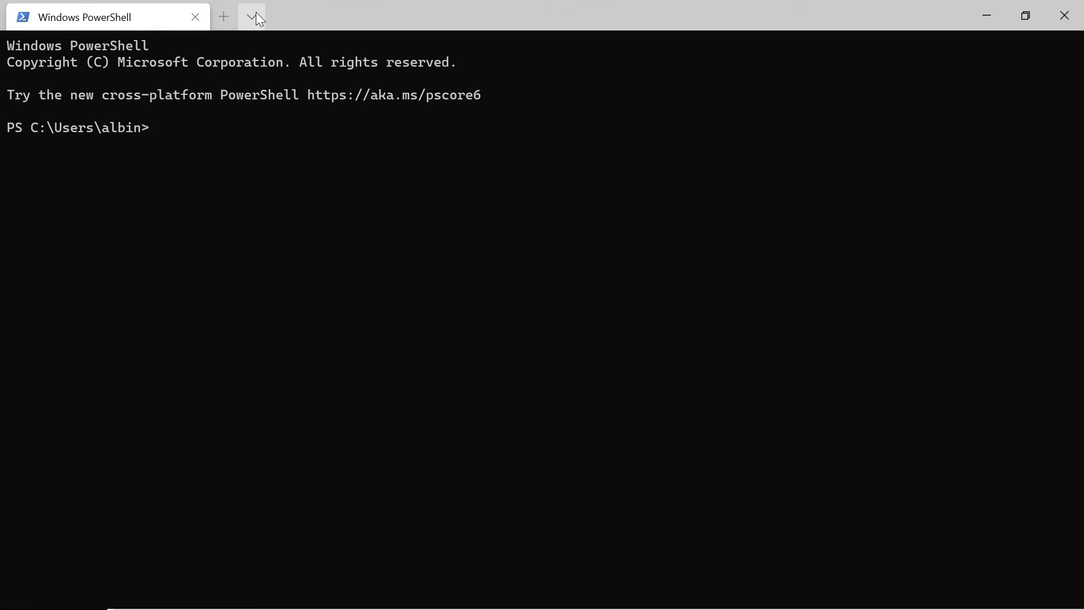
{"action": "left_click", "coordinate": [253, 17]}
{"action": "left_click", "coordinate": [286, 167]}
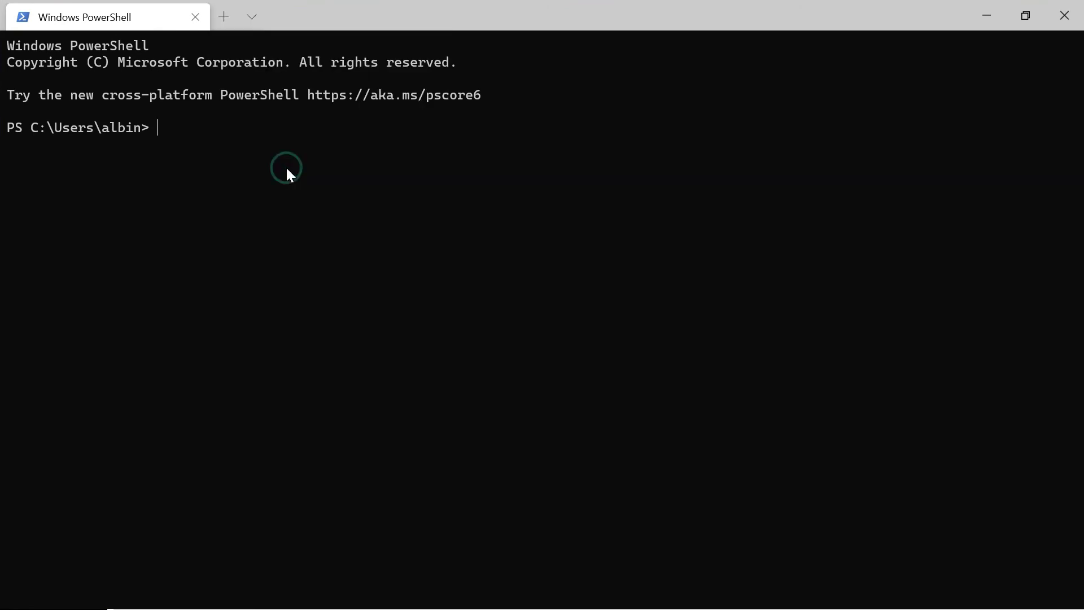